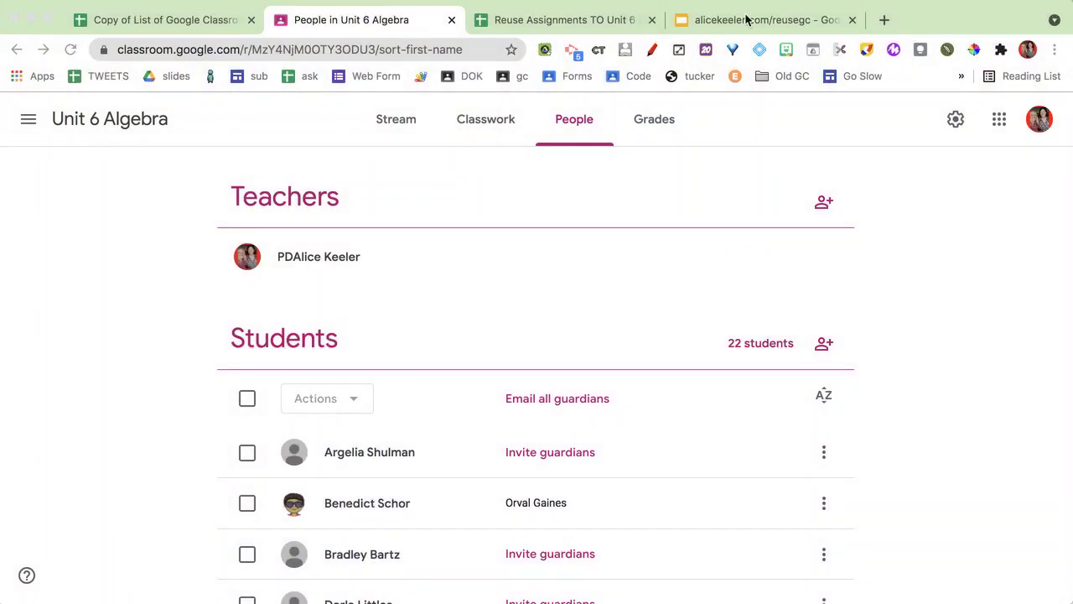
Switch to the Reuse Assignments TO Unit 6 Algebra spreadsheet and show the Reuse GC add-on's sidebar
click(747, 19)
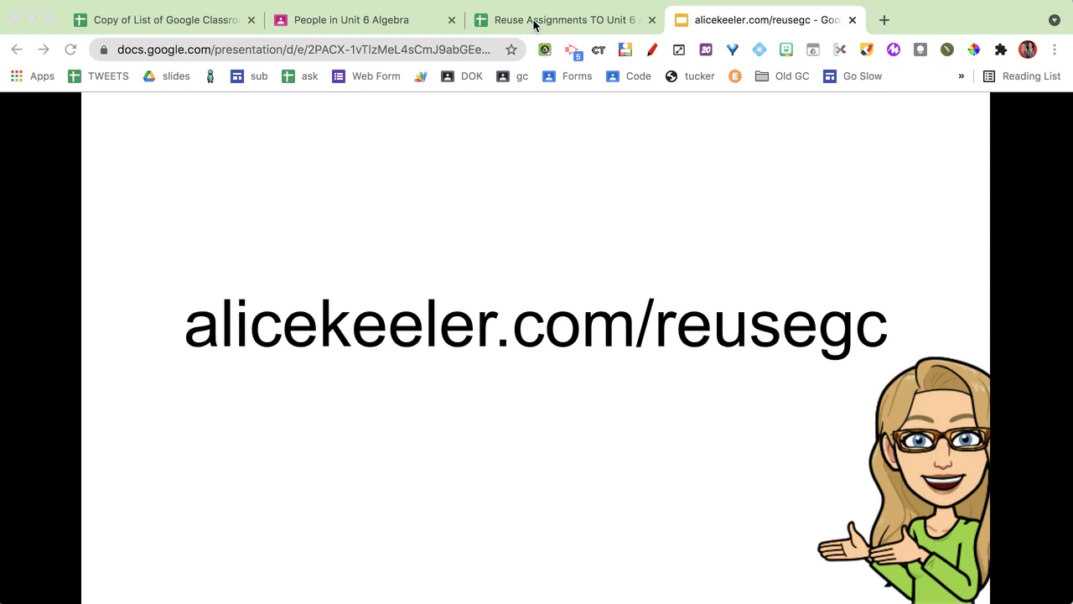
click(534, 24)
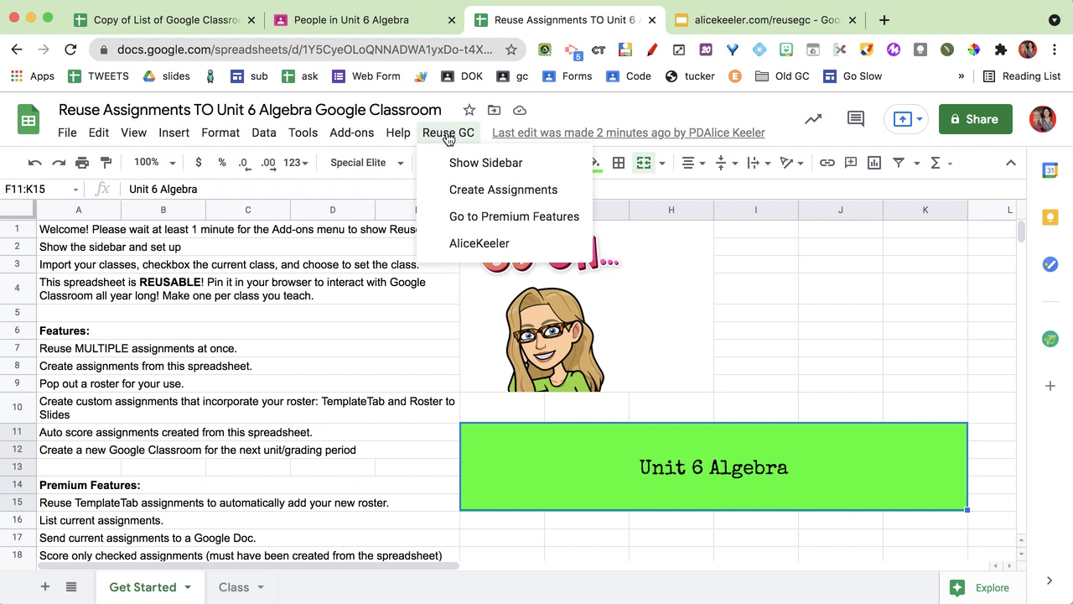
mouse_move(350, 137)
scroll(348, 449, down, 3)
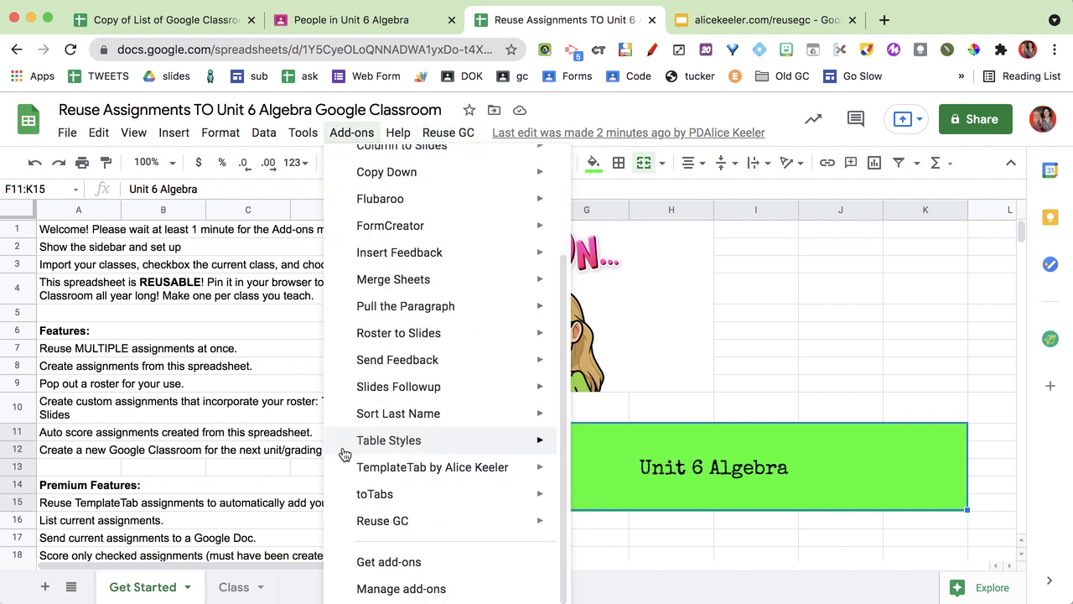
mouse_move(400, 522)
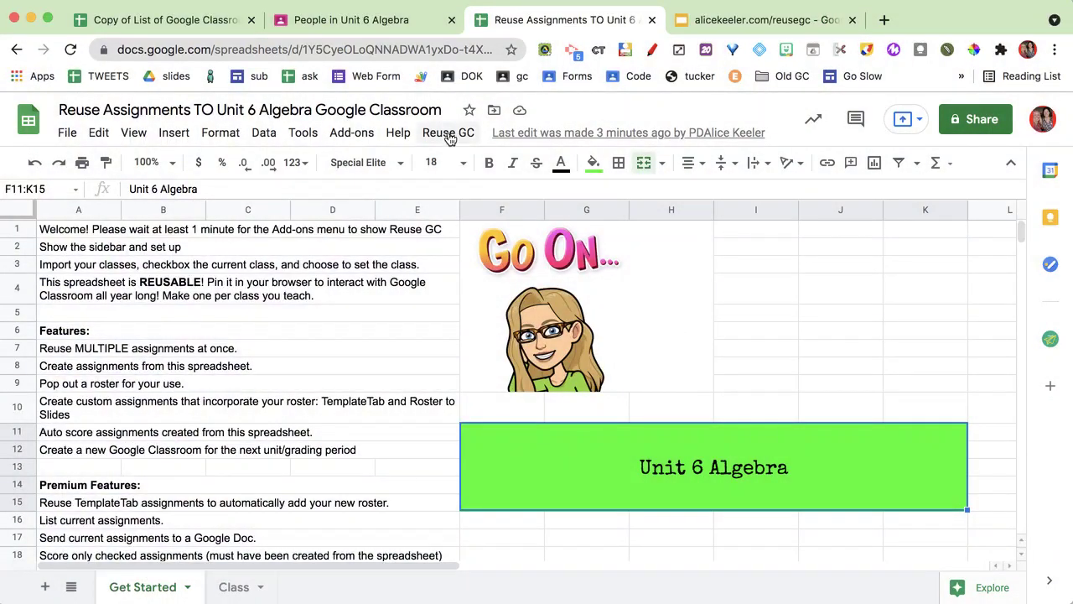
click(452, 136)
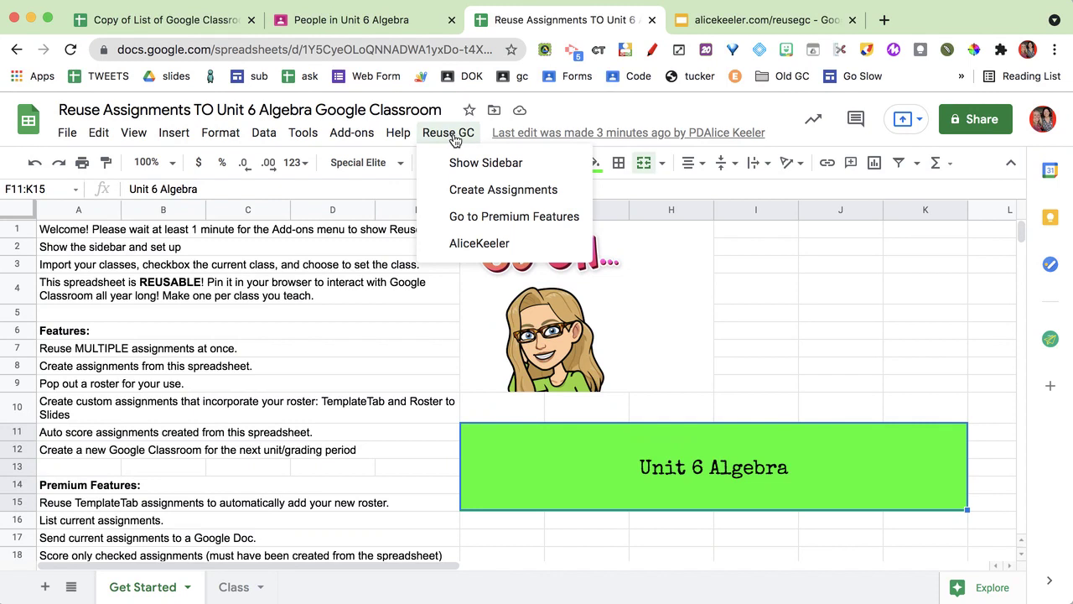
click(472, 164)
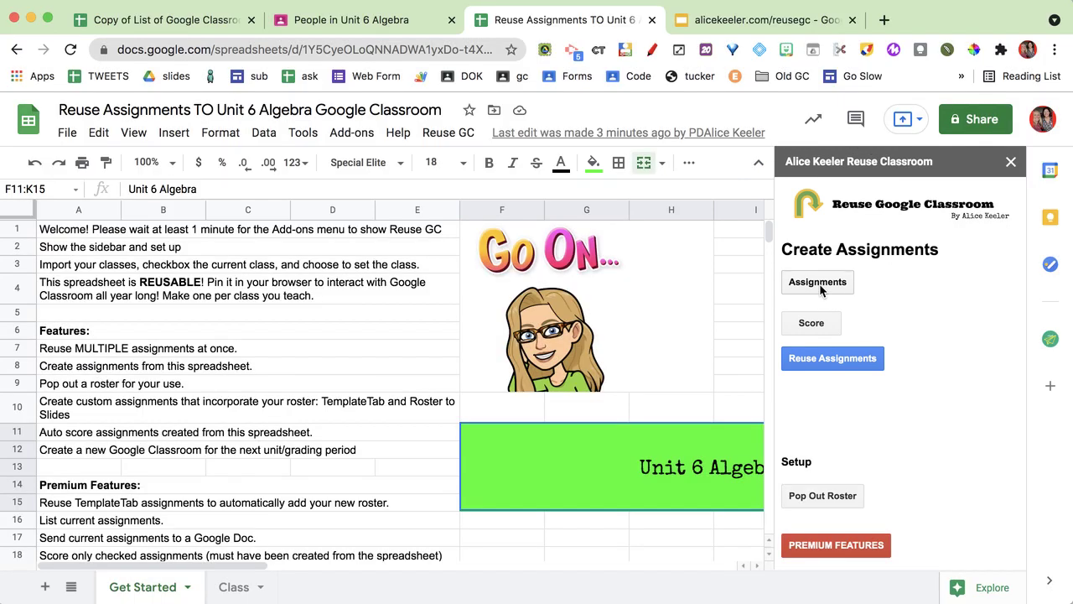
Create a roster sheet for the class from the add-on's assignment tools and look through the listed students
click(820, 283)
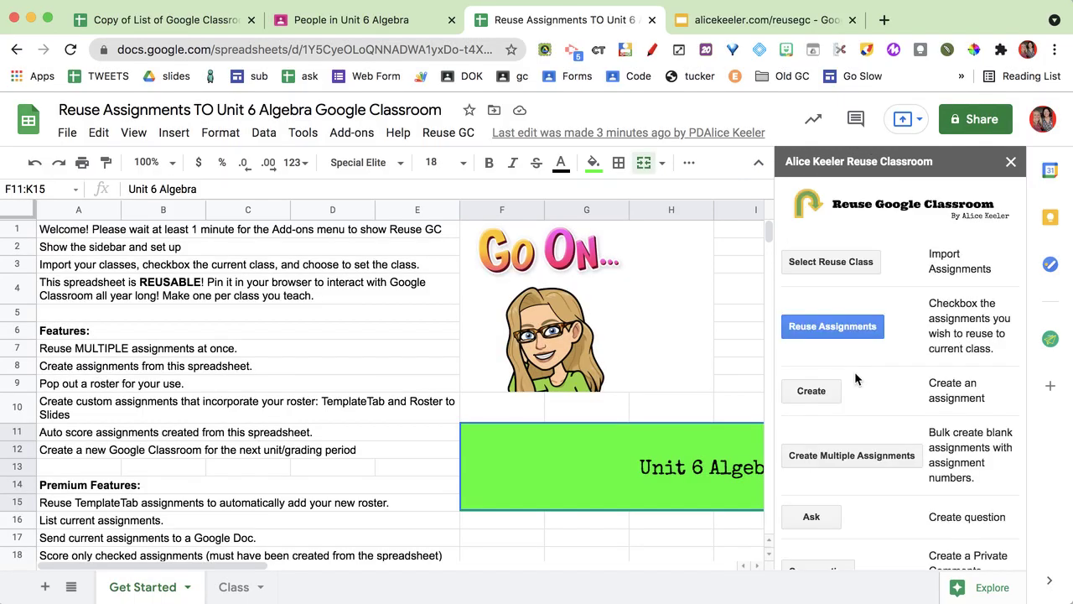
scroll(856, 378, down, 4)
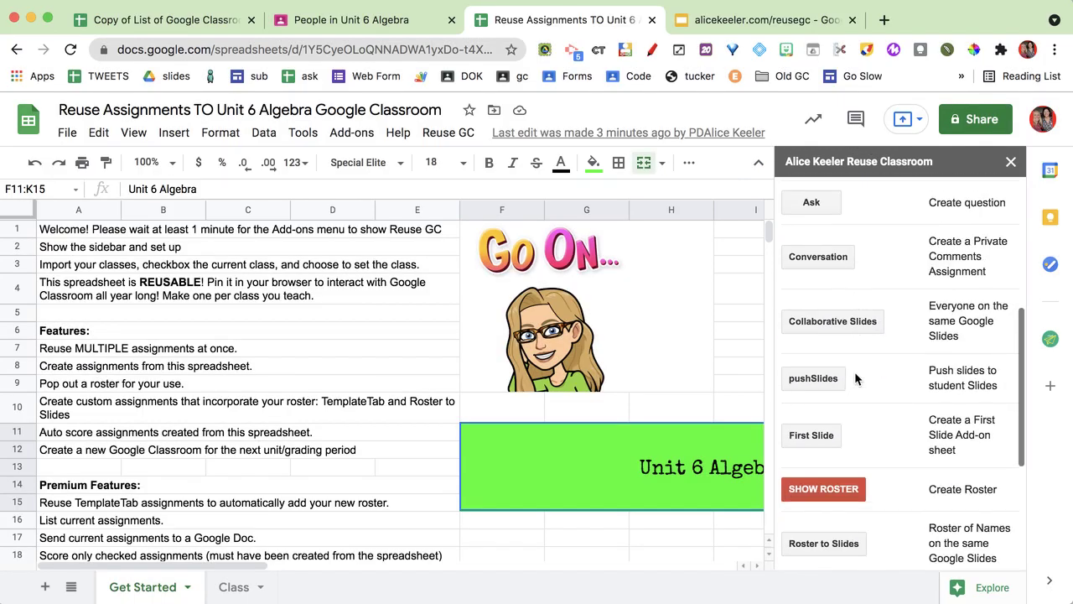
scroll(855, 378, down, 2)
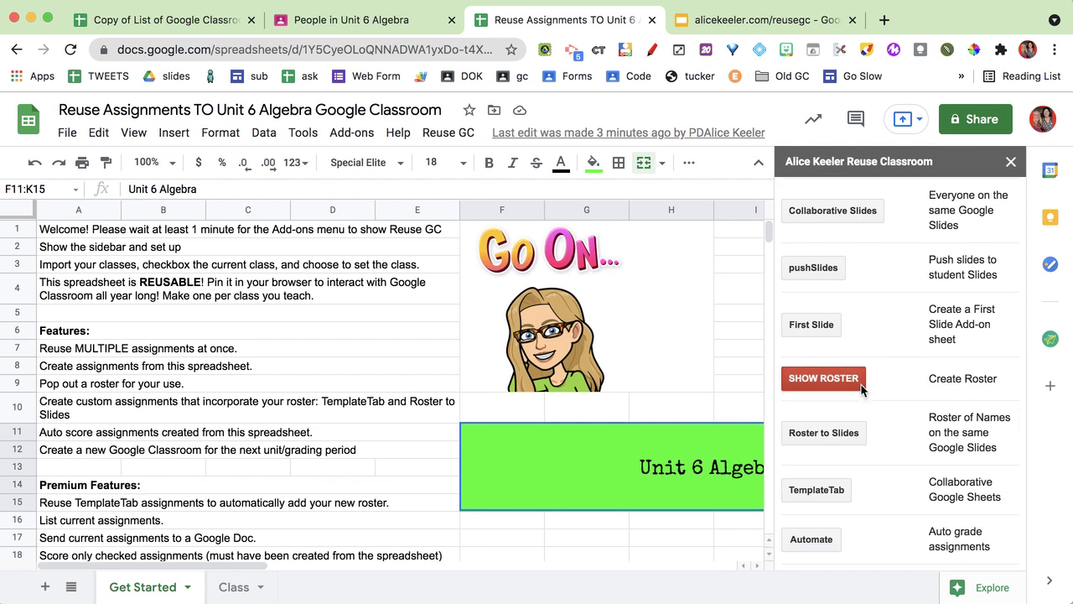
click(818, 380)
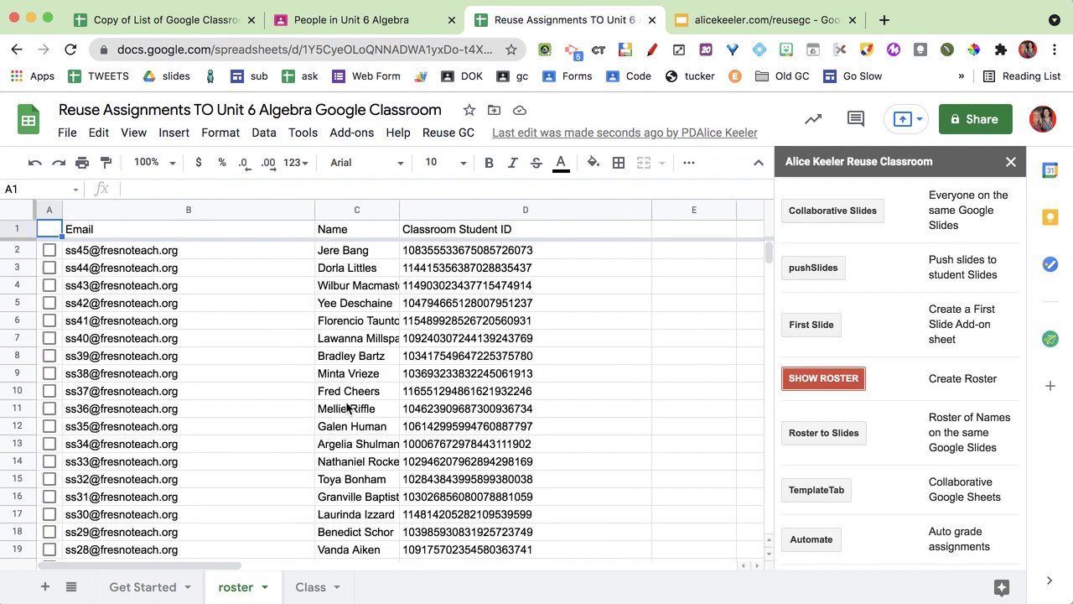
scroll(348, 475, down, 4)
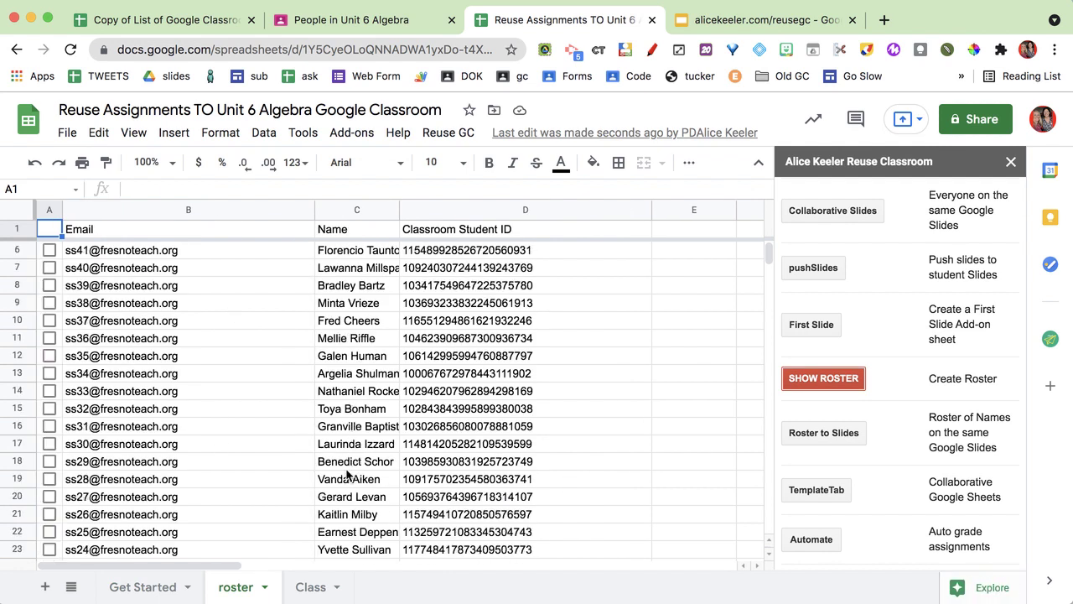
scroll(385, 411, up, 4)
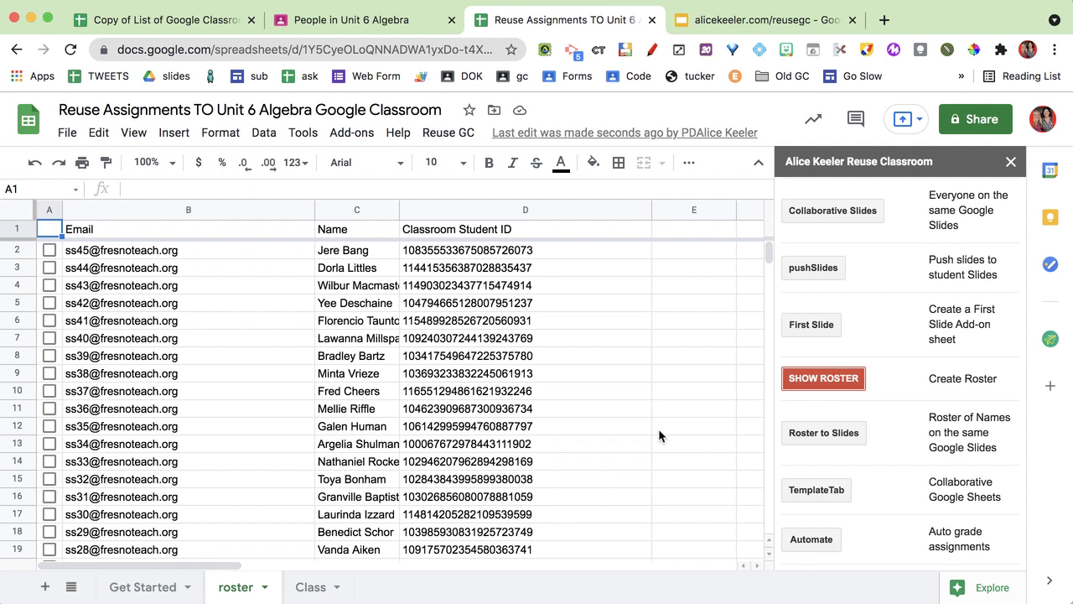
Unlock the add-on's premium features with the premium password and go to the Premium Manage Google Classroom tools
scroll(847, 455, down, 3)
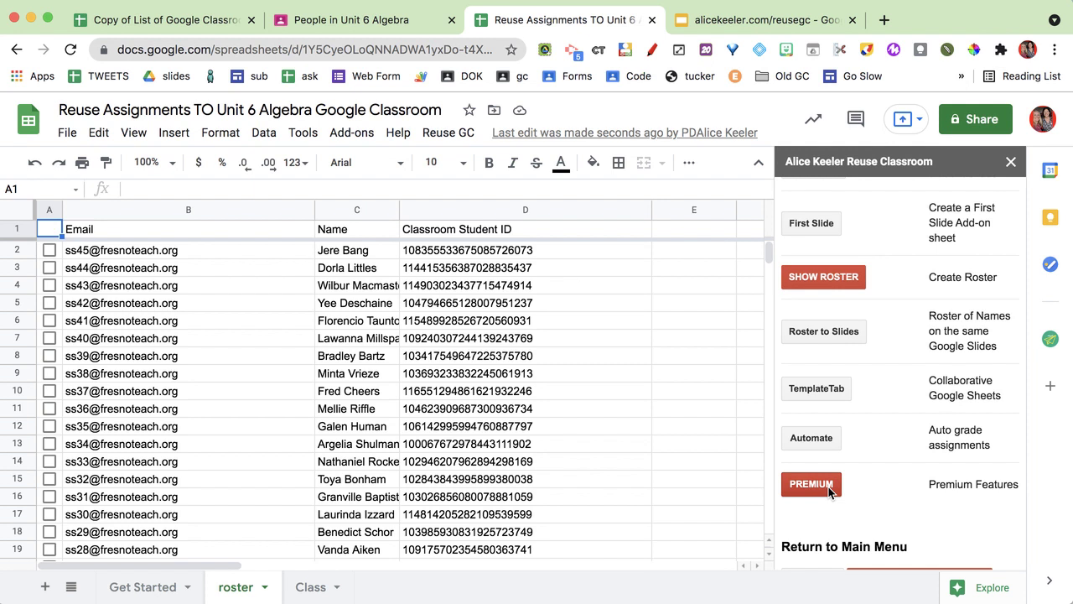
click(828, 487)
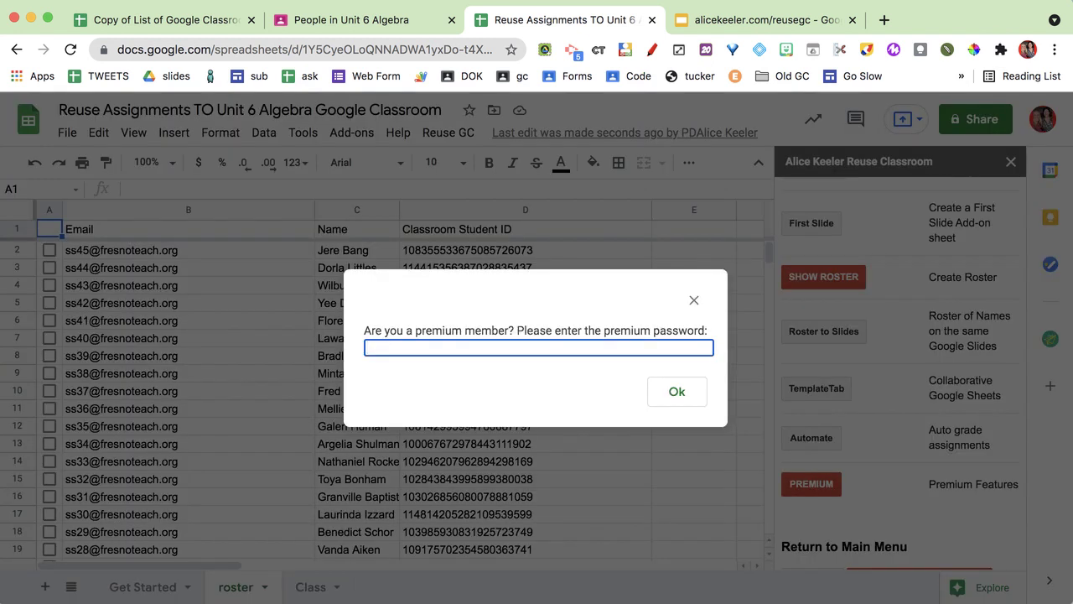
key(Return)
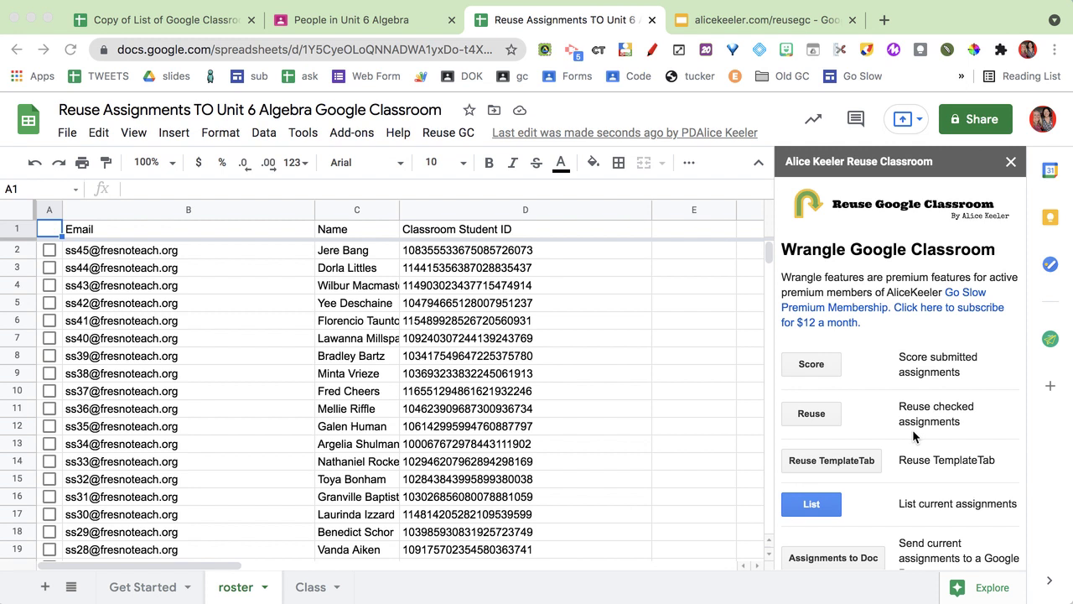
scroll(914, 436, down, 3)
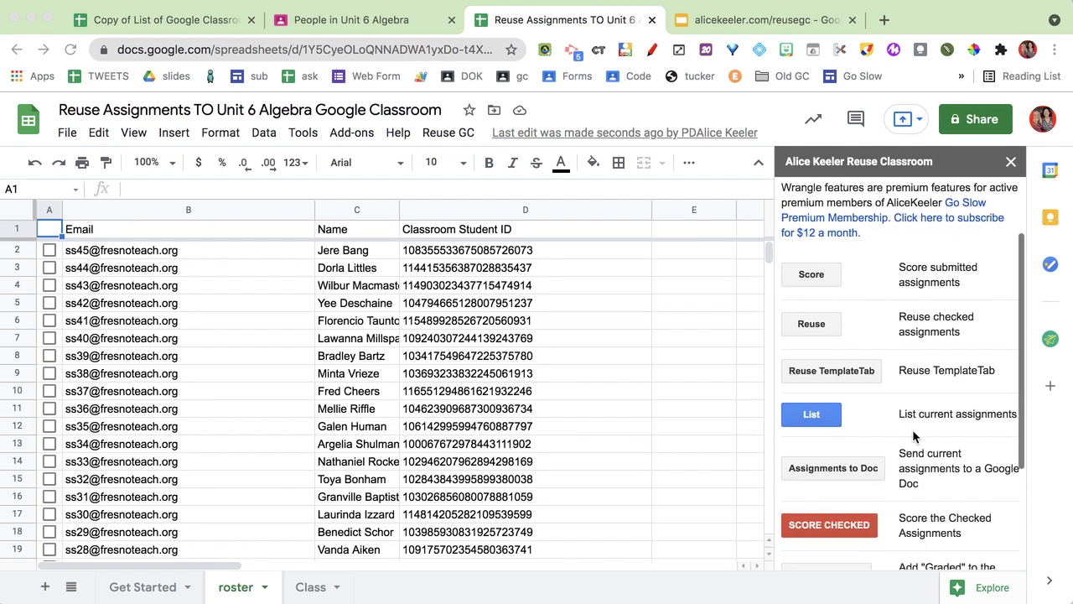
scroll(914, 436, down, 5)
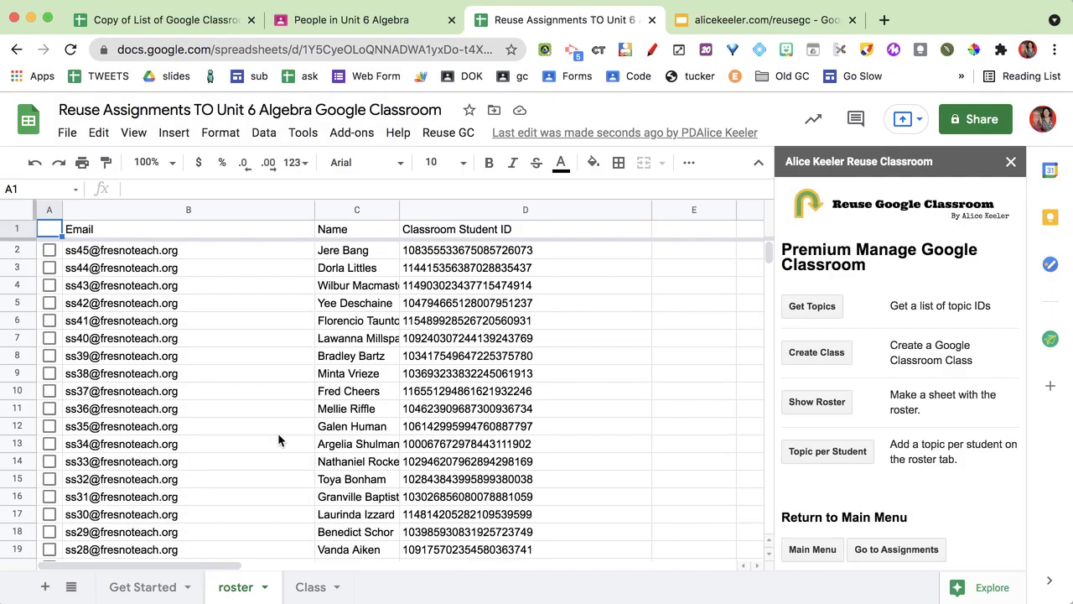
Delete the three student rows 7 to 9 from the roster sheet
click(275, 394)
click(355, 375)
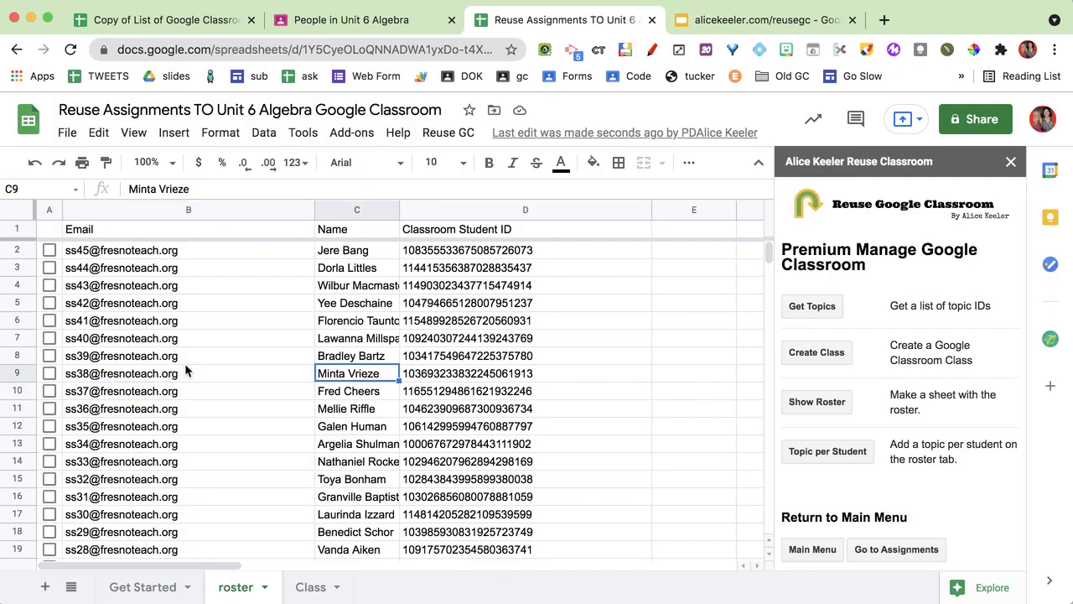
drag(19, 338, 19, 372)
right_click(20, 373)
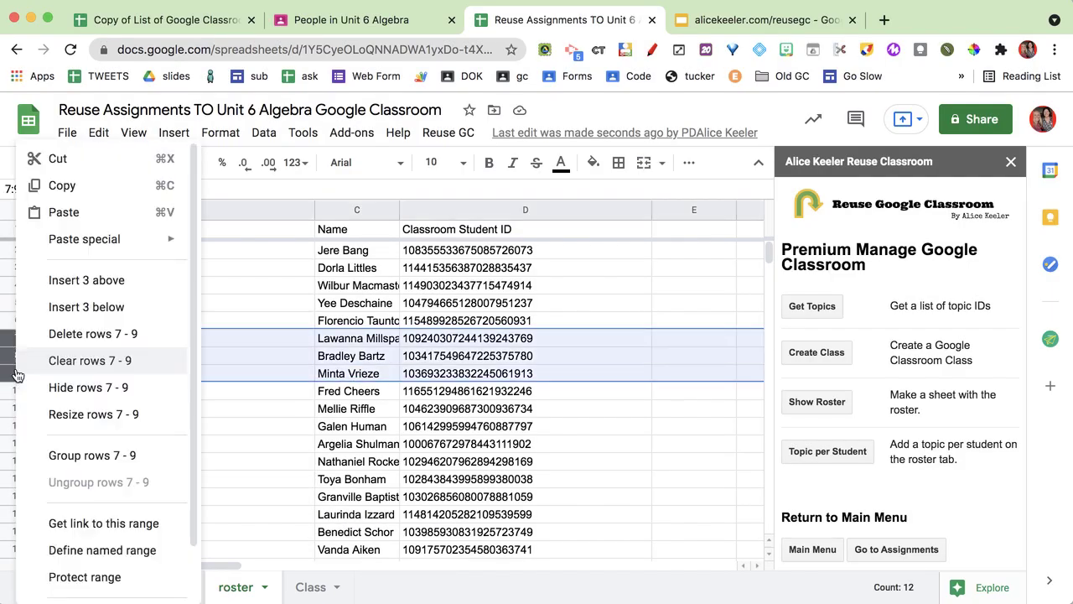
click(74, 333)
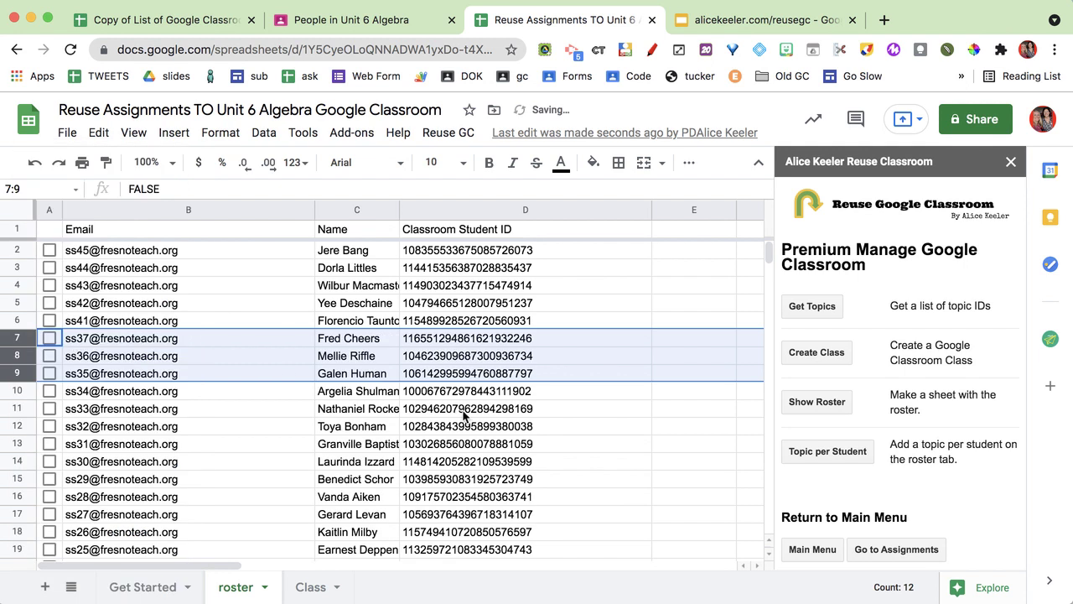
Look through the remaining roster and select the student names in C2:C12
click(379, 249)
scroll(380, 251, down, 1)
scroll(379, 252, down, 3)
scroll(380, 252, up, 3)
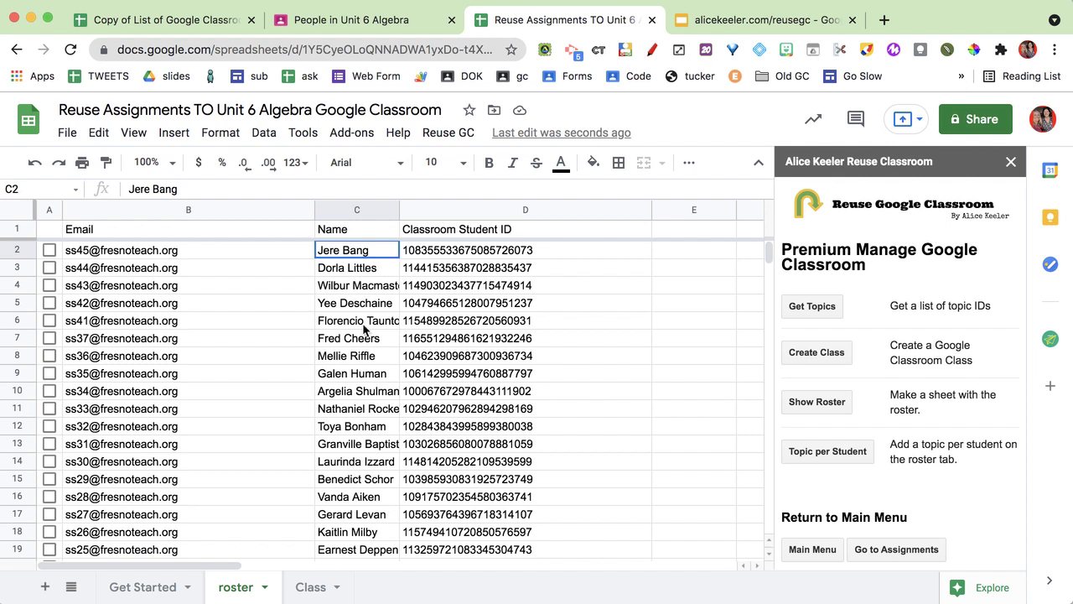
drag(365, 330, 359, 429)
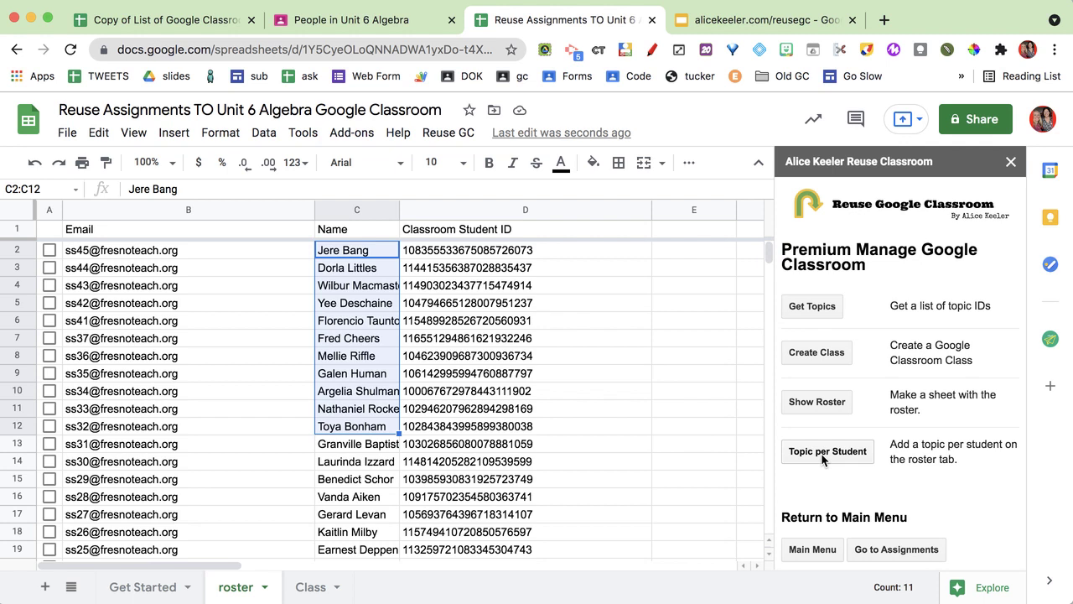
Switch to the Unit 6 Algebra class in Google Classroom and examine the student-named topics in its Classwork
click(381, 17)
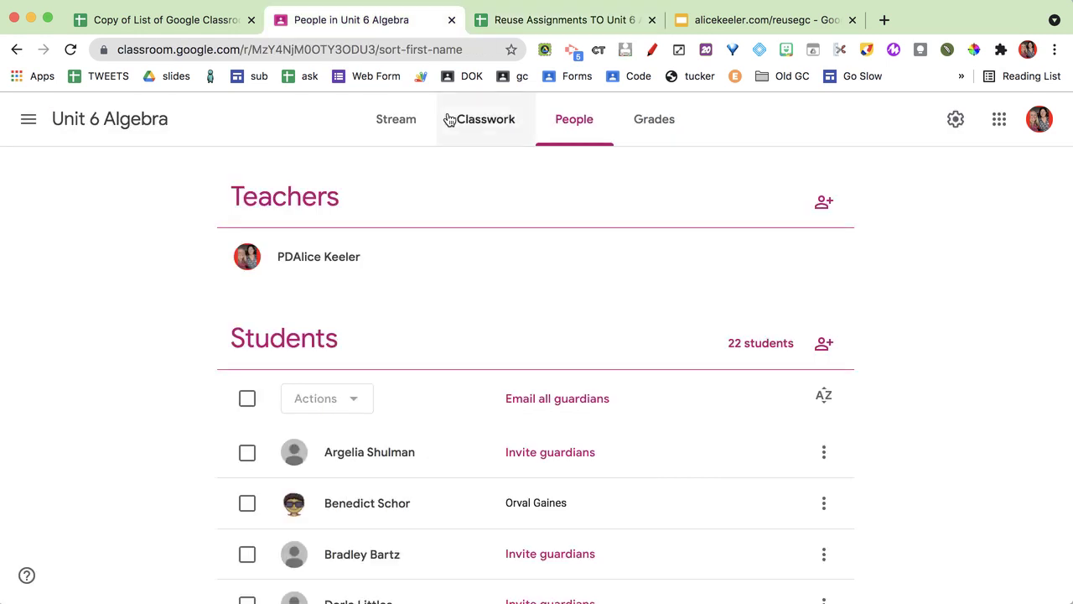
click(498, 136)
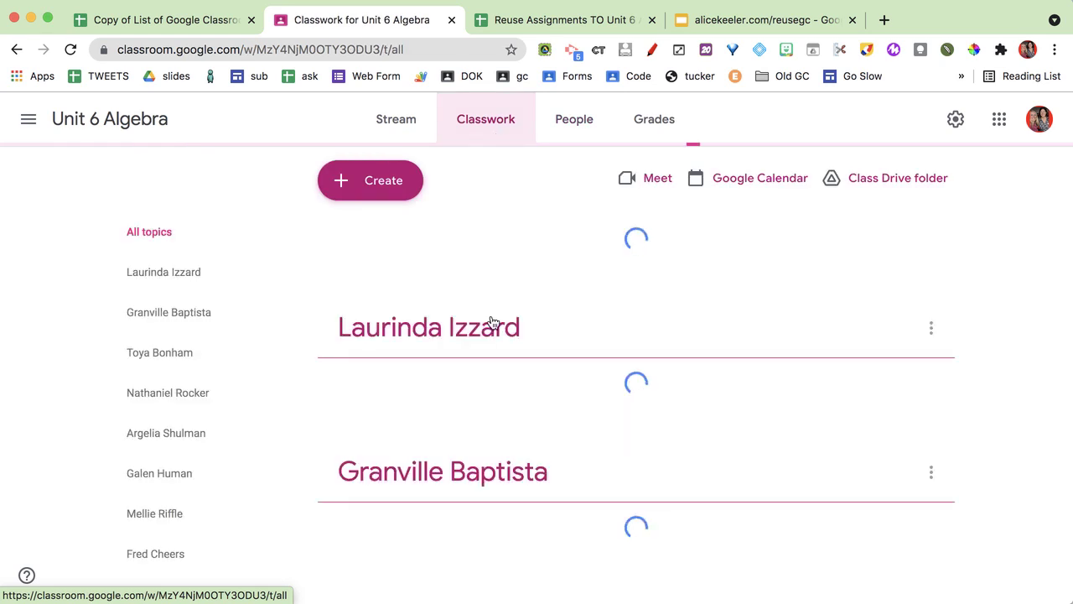
scroll(508, 367, down, 5)
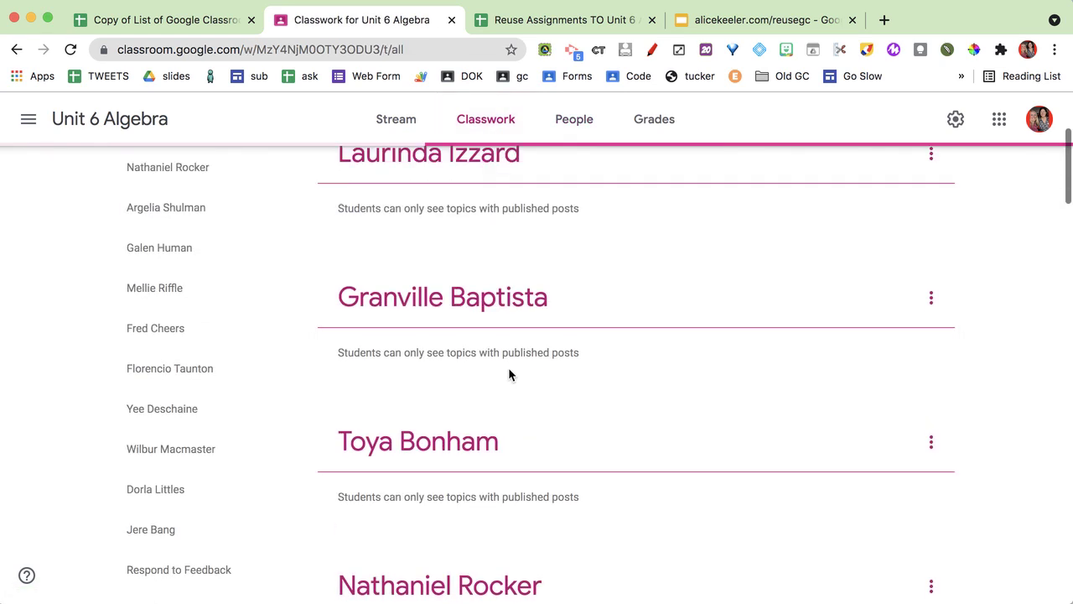
scroll(508, 367, up, 5)
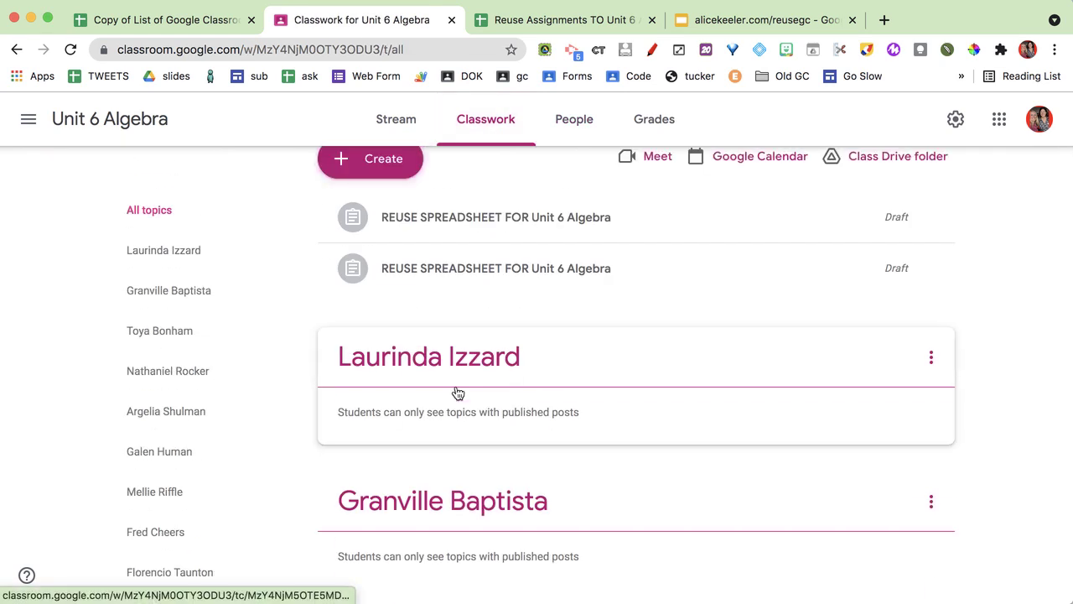
scroll(502, 499, down, 10)
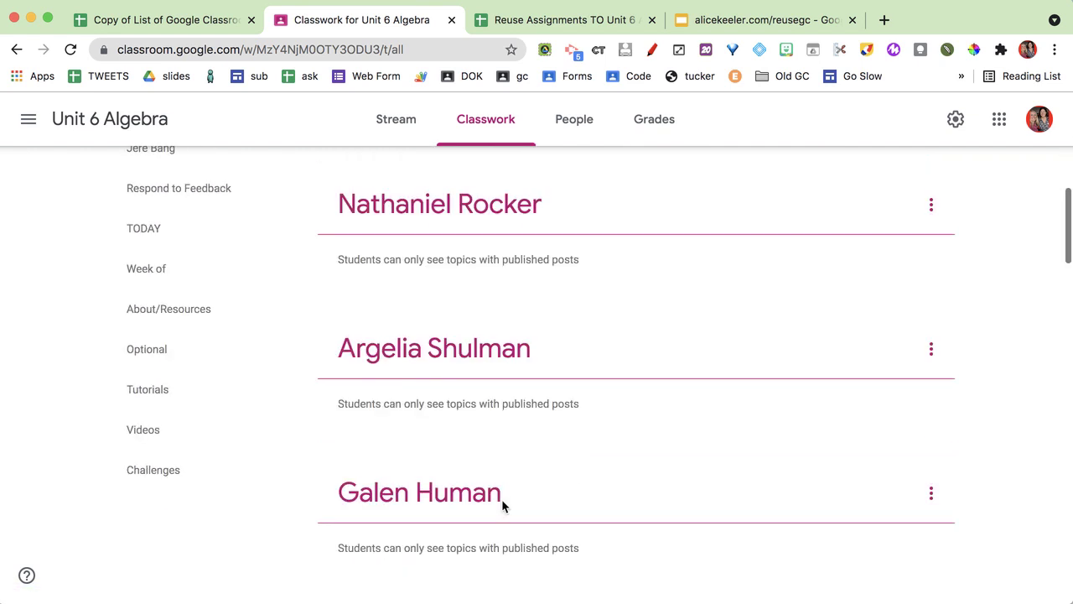
scroll(502, 499, down, 20)
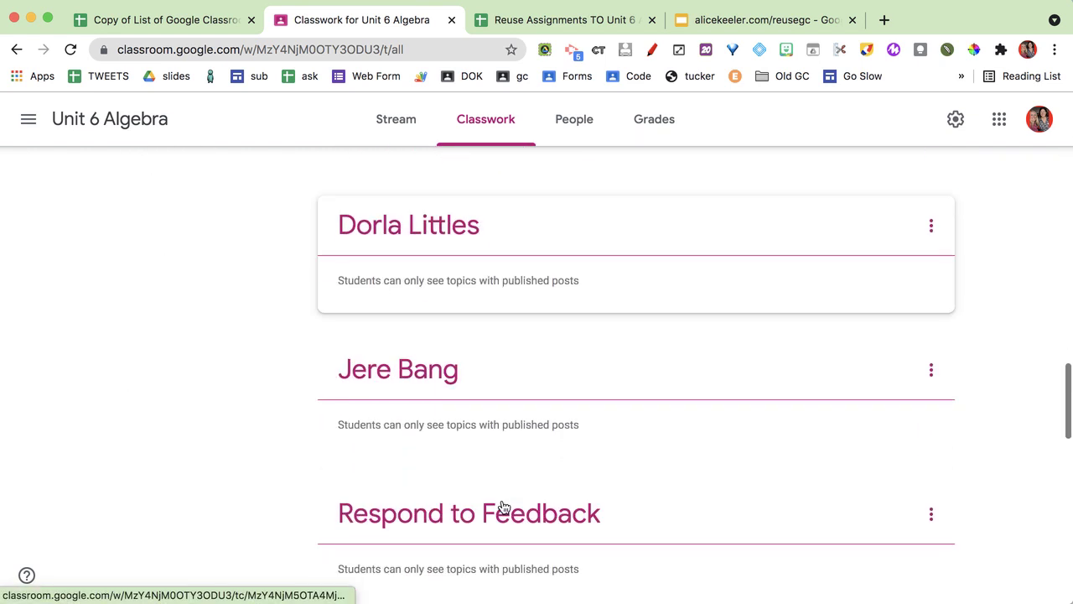
scroll(503, 507, down, 4)
scroll(501, 503, up, 4)
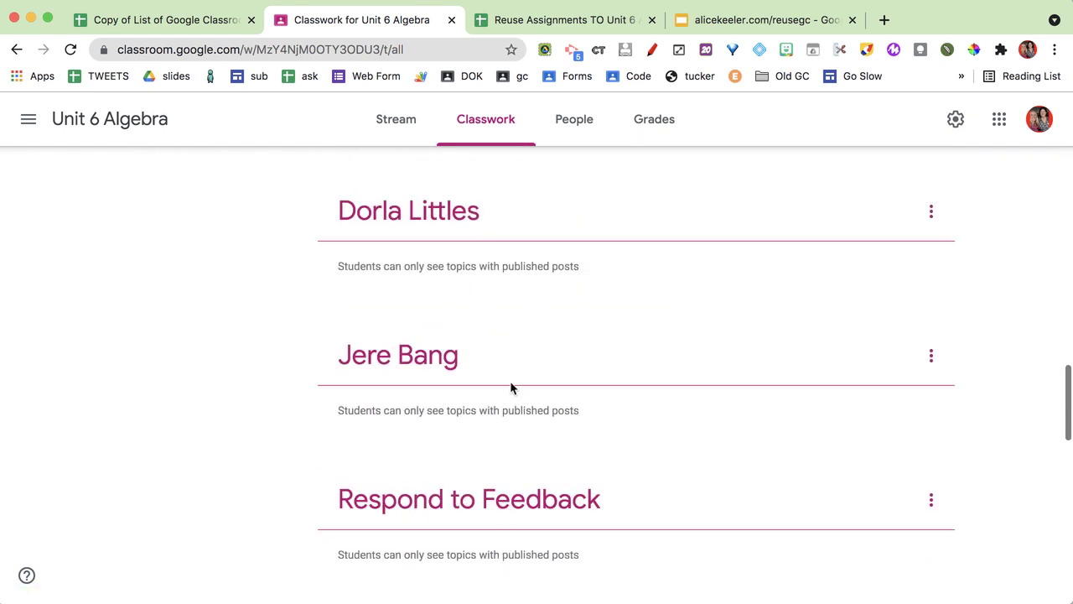
scroll(510, 387, up, 20)
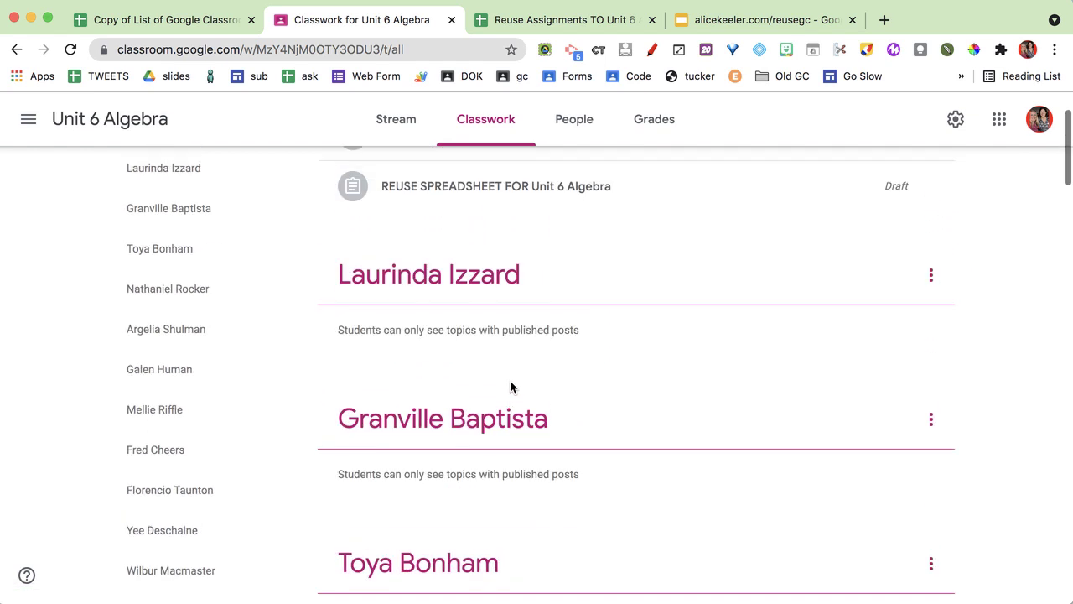
scroll(512, 388, up, 2)
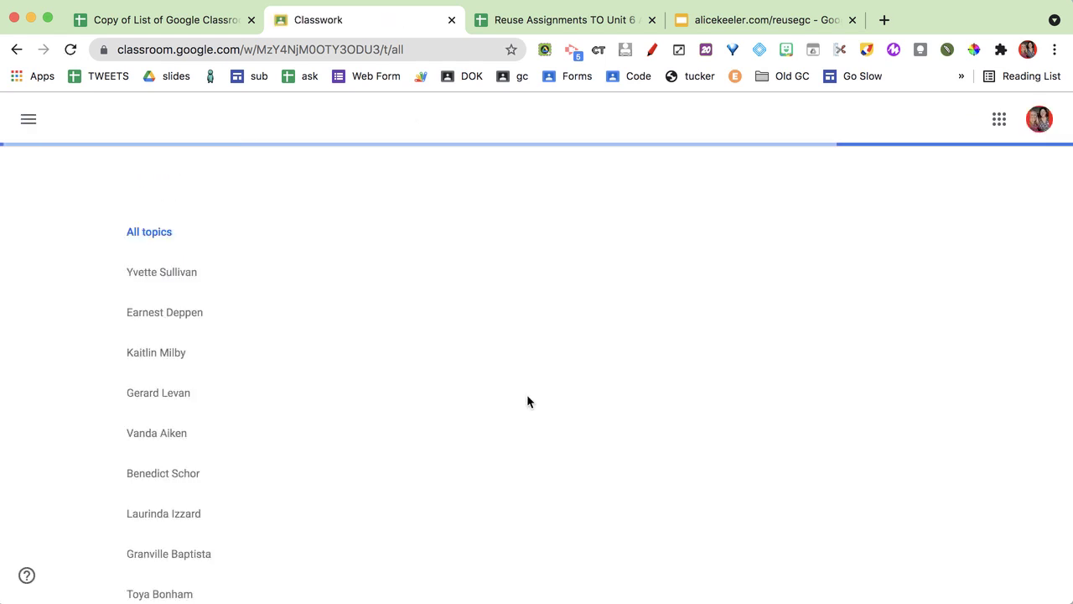
Check the refreshed Classwork topics for the rest of the students, and return to the roster spreadsheet
scroll(528, 402, down, 3)
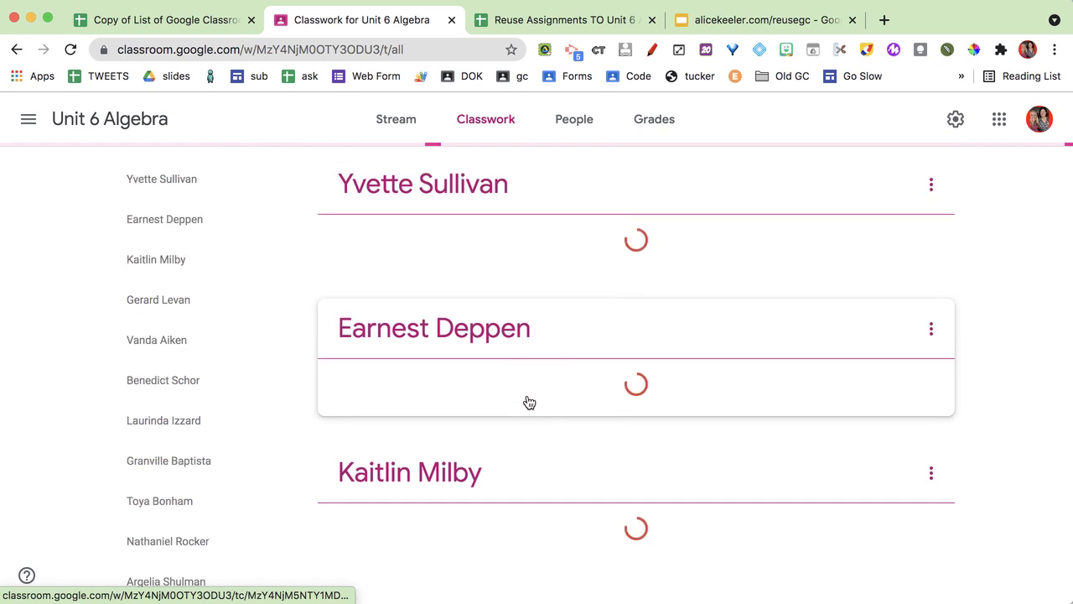
scroll(528, 402, down, 5)
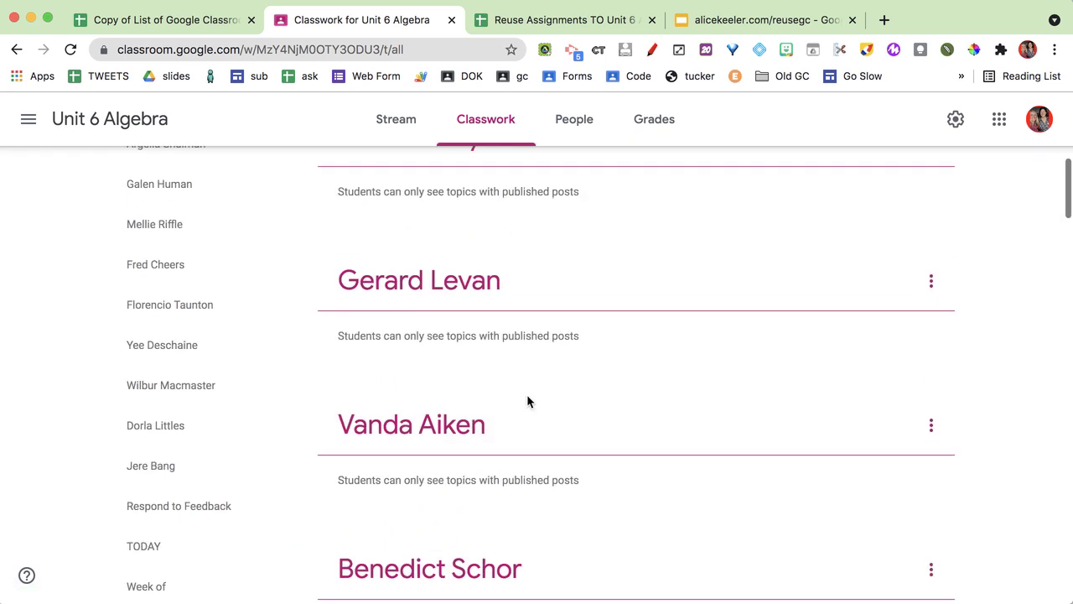
scroll(527, 401, down, 9)
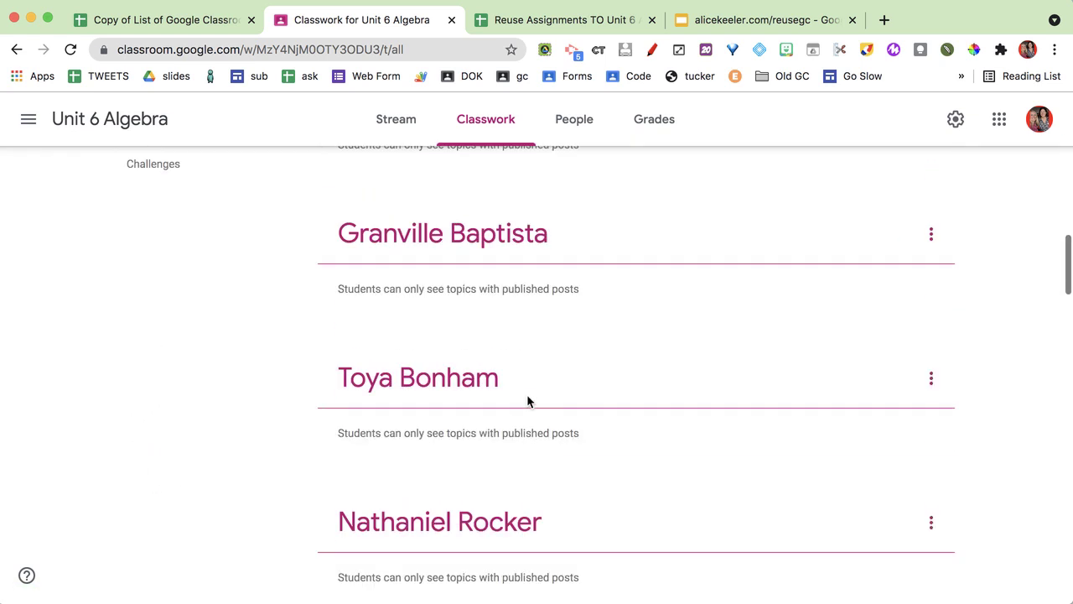
scroll(527, 399, down, 5)
scroll(528, 397, down, 1)
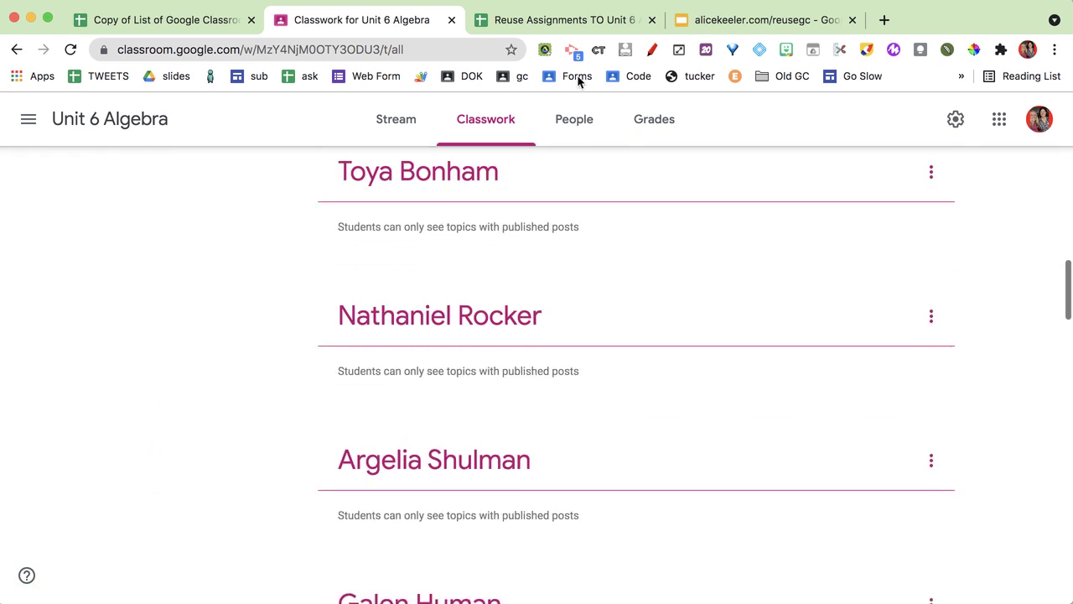
click(570, 22)
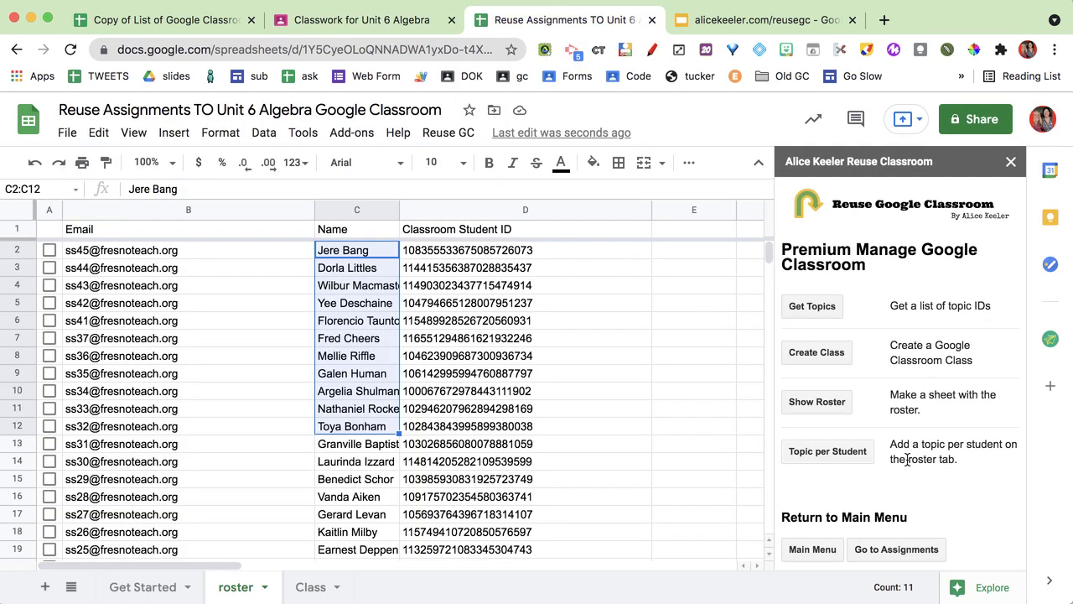